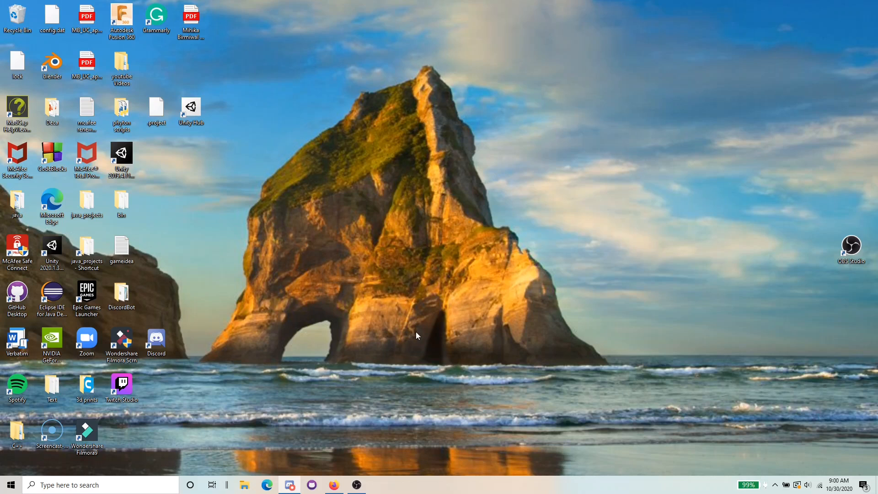
Launch the Shotcut video editor
click(142, 486)
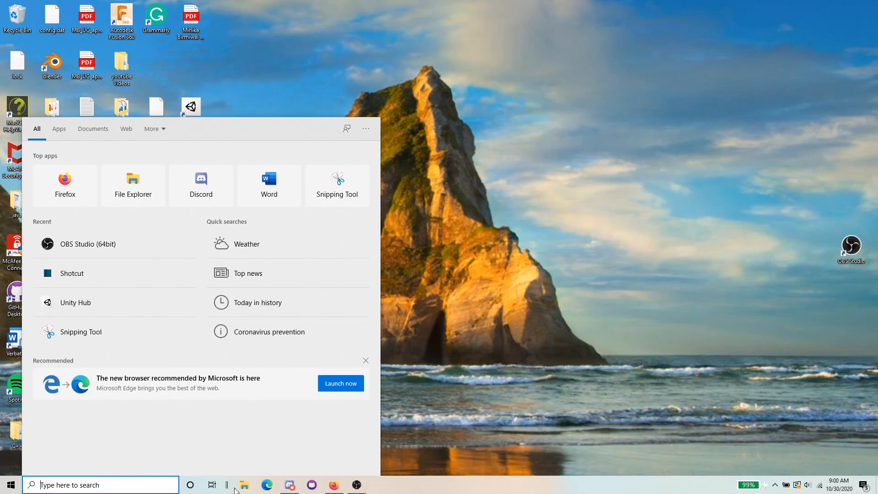
click(142, 487)
click(90, 487)
text(shot)
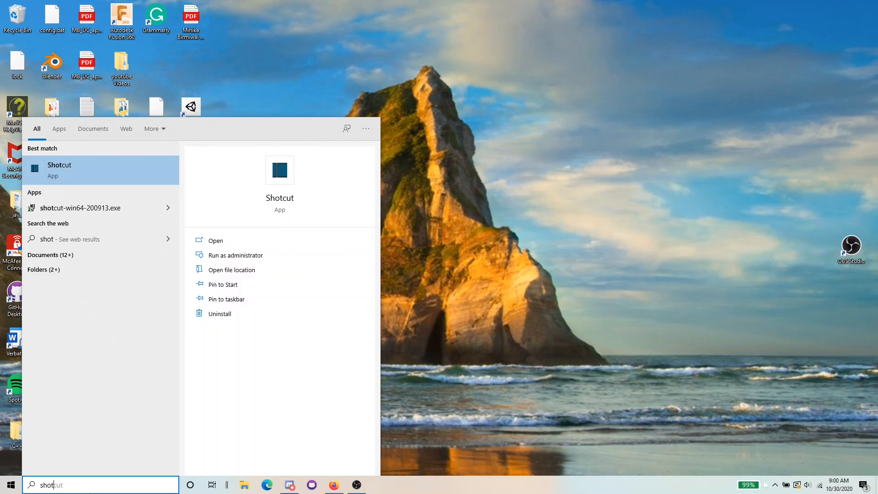
key(Return)
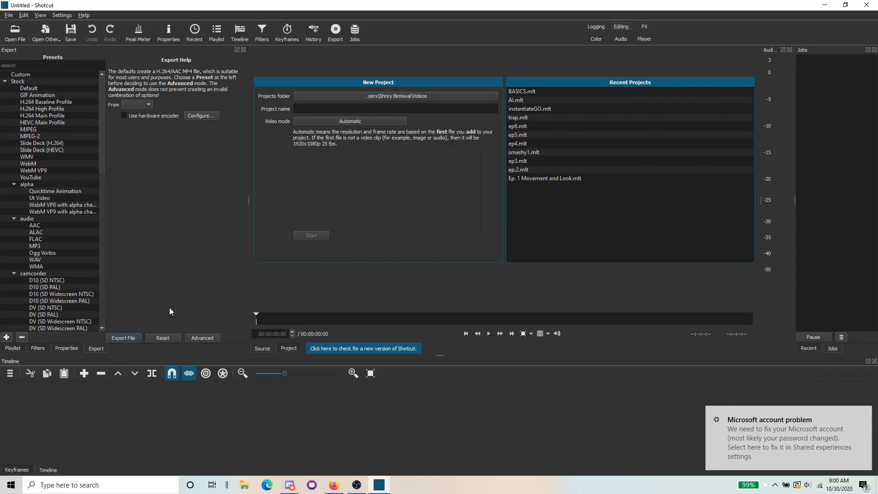
click(860, 425)
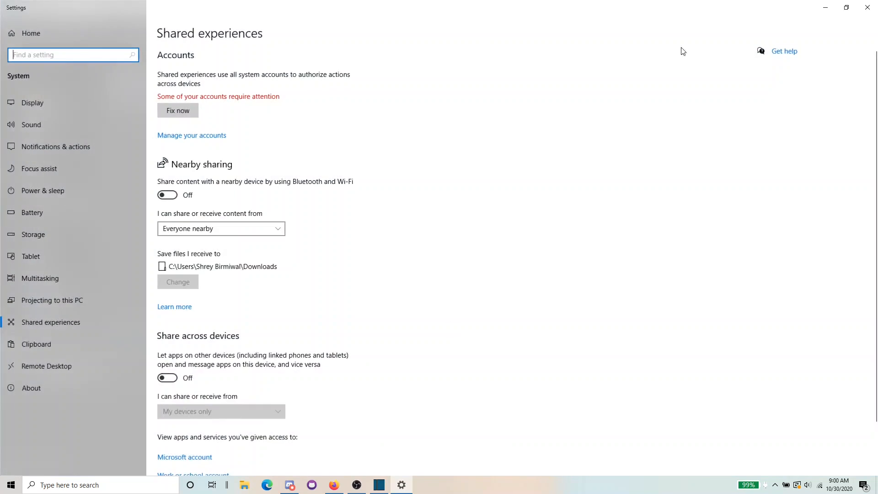
click(867, 7)
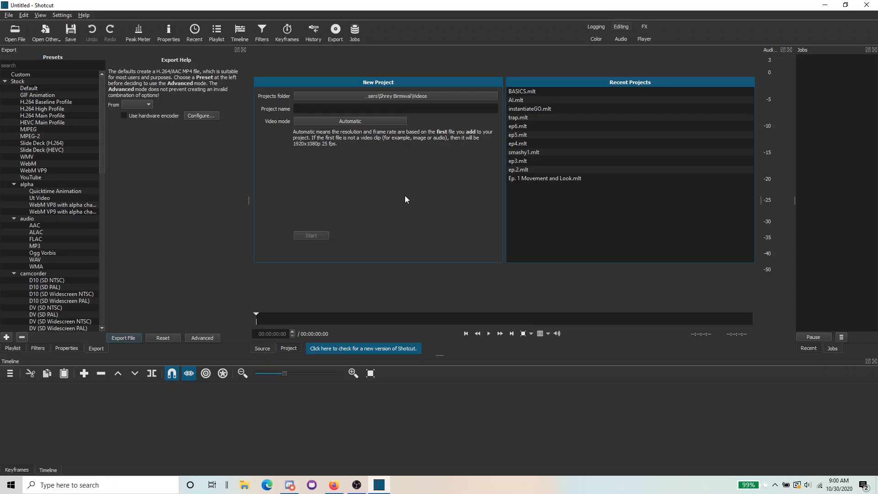
Save the new project as Tutorial in the Ep. 1 Movement and Look folder
key(ctrl+s)
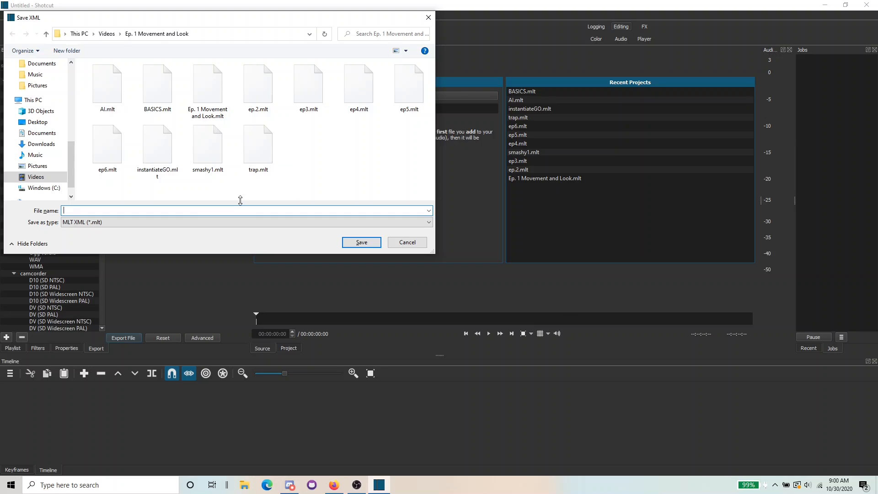
text(Tutorial)
key(Return)
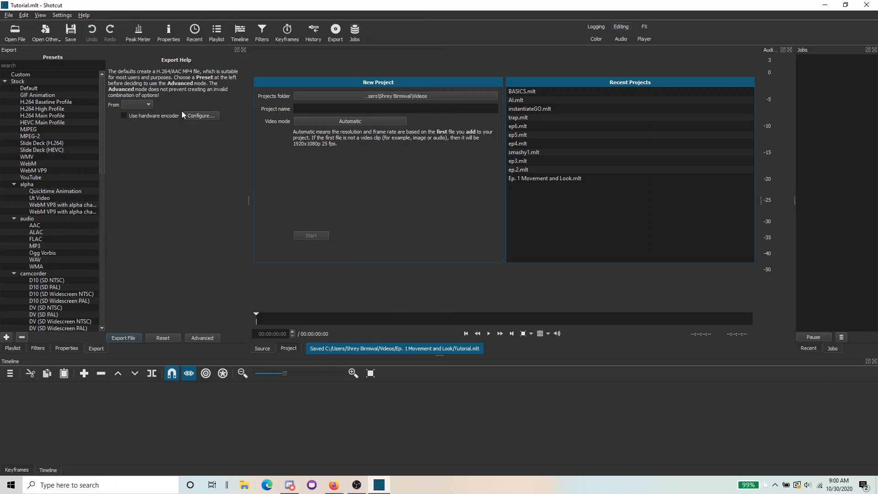
click(27, 28)
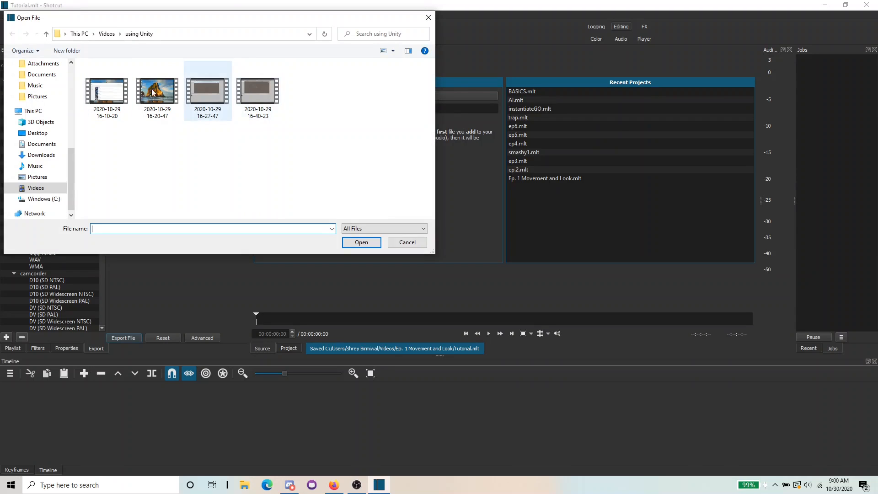
double_click(127, 91)
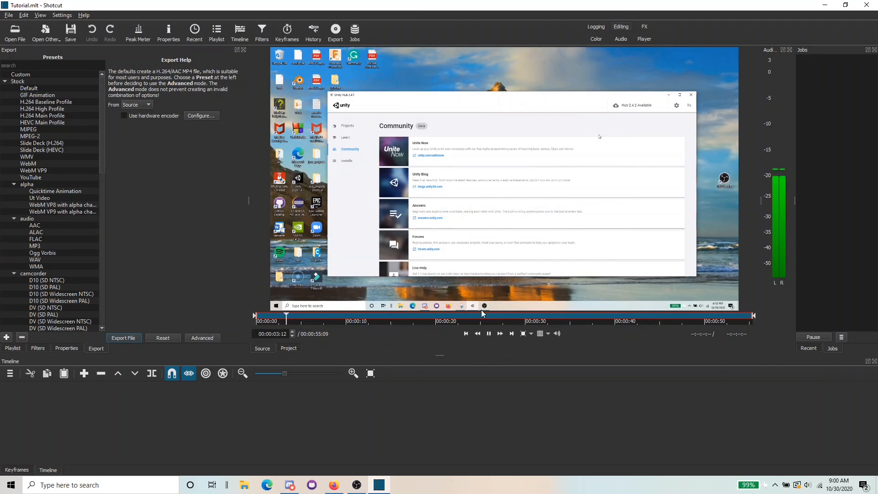
click(488, 334)
drag(506, 123, 238, 417)
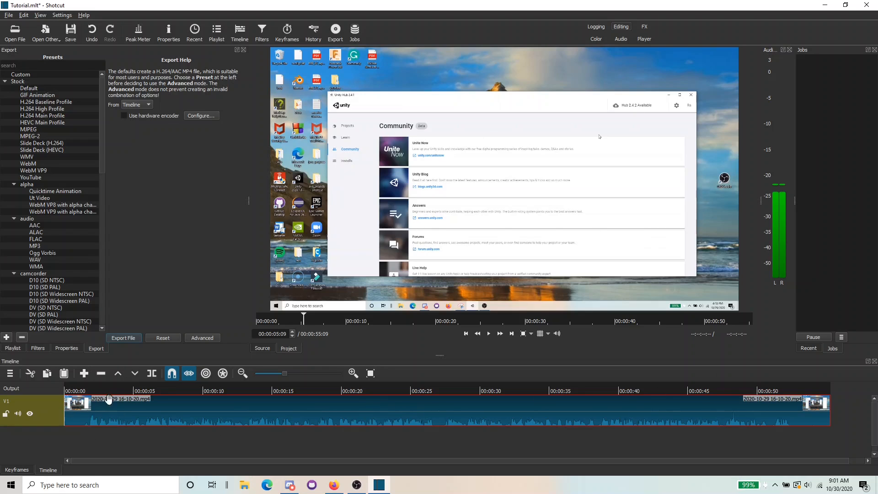
Play the clip's opening to find the cut point, and split the clip at 00:00:01:16
click(73, 390)
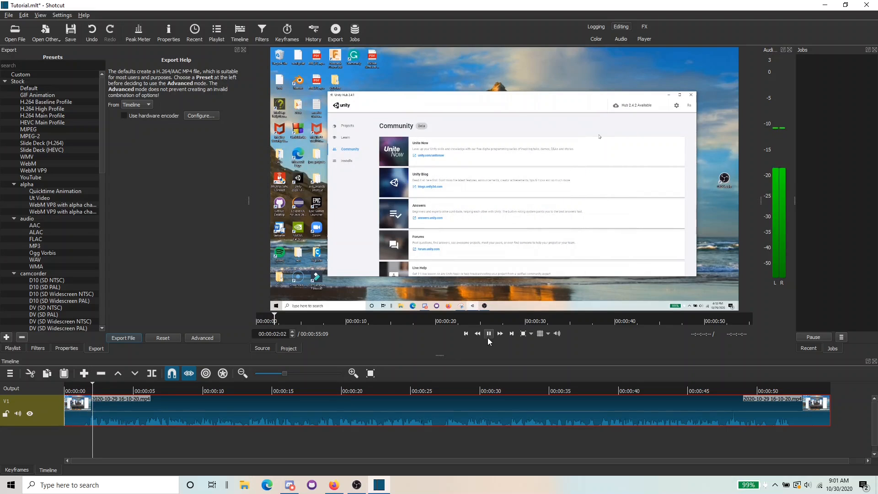
click(487, 338)
mouse_move(289, 373)
mouse_down()
mouse_move(298, 374)
mouse_move(258, 375)
mouse_move(273, 378)
mouse_up()
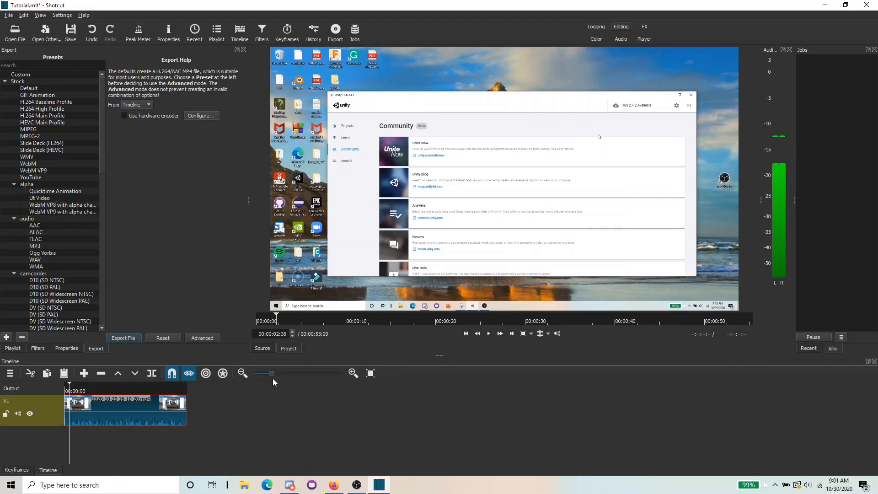
click(367, 374)
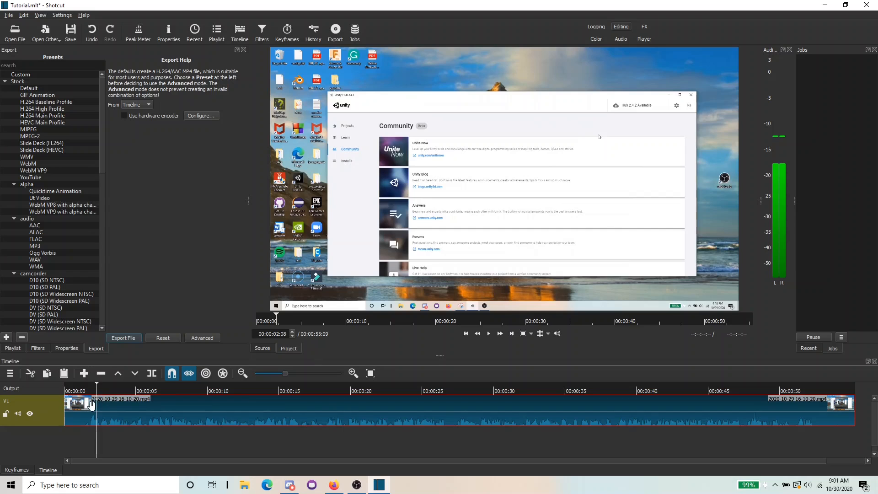
click(80, 386)
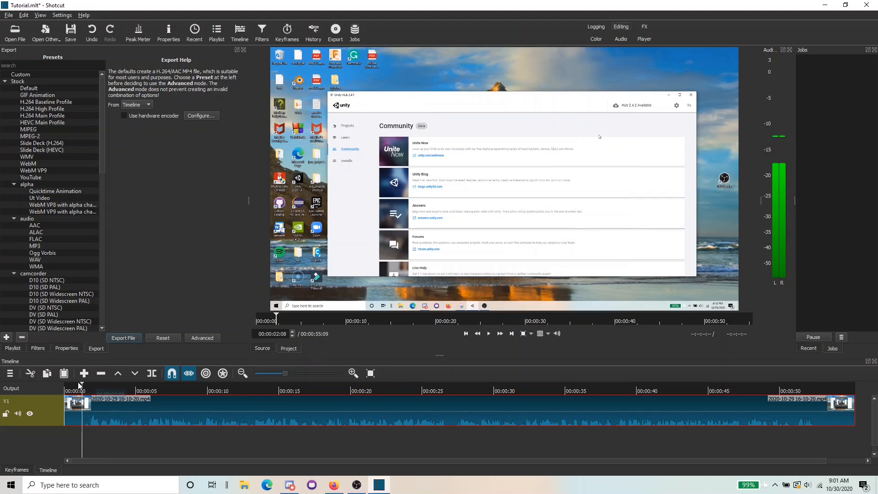
mouse_move(81, 386)
mouse_down()
mouse_move(67, 385)
mouse_move(95, 388)
mouse_move(87, 390)
mouse_up()
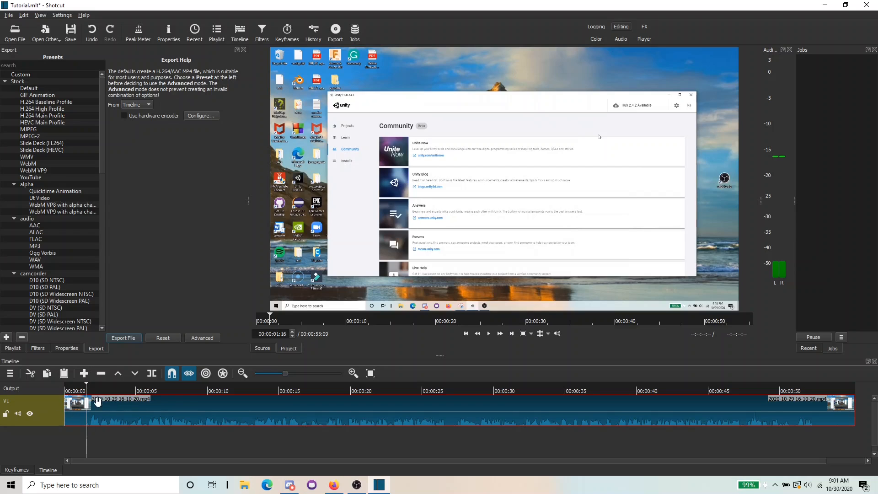
click(150, 376)
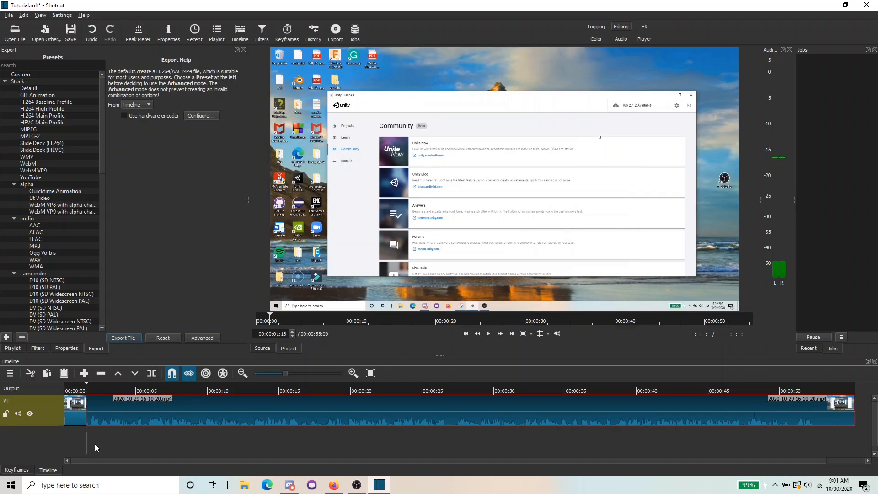
Remove the short opening segment before the split and play the trimmed video from its start
key(space)
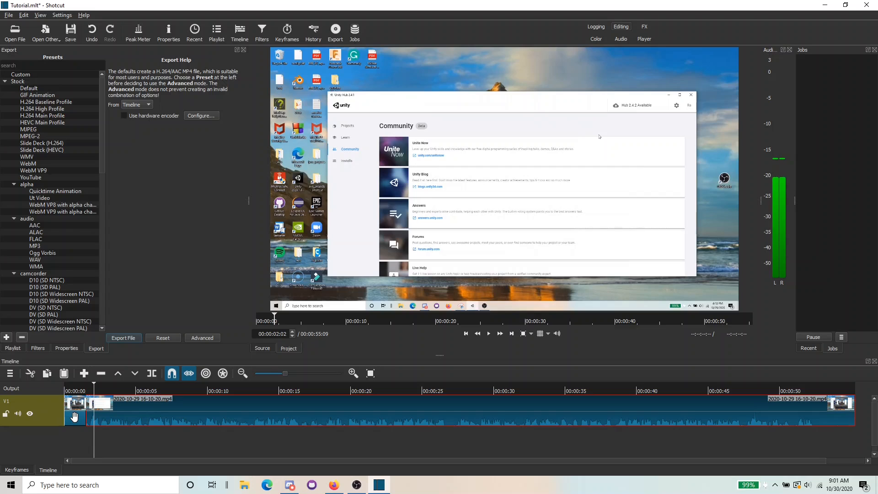
right_click(75, 417)
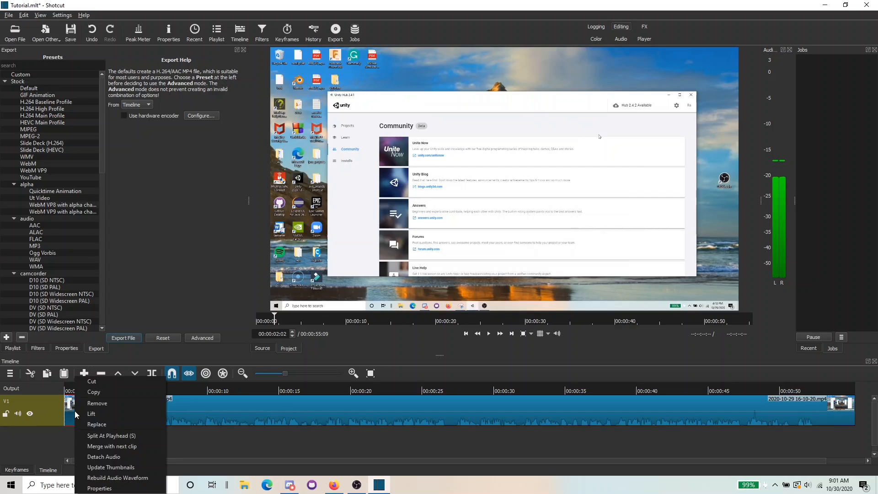
click(86, 383)
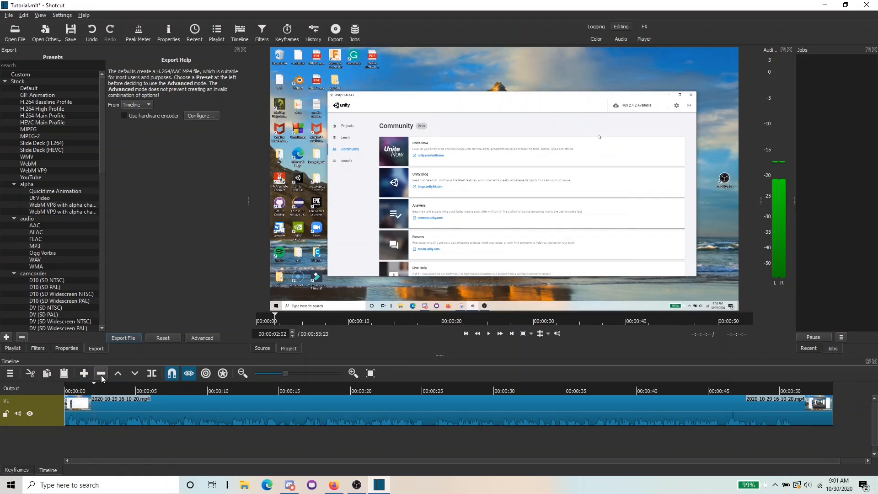
drag(94, 387, 65, 387)
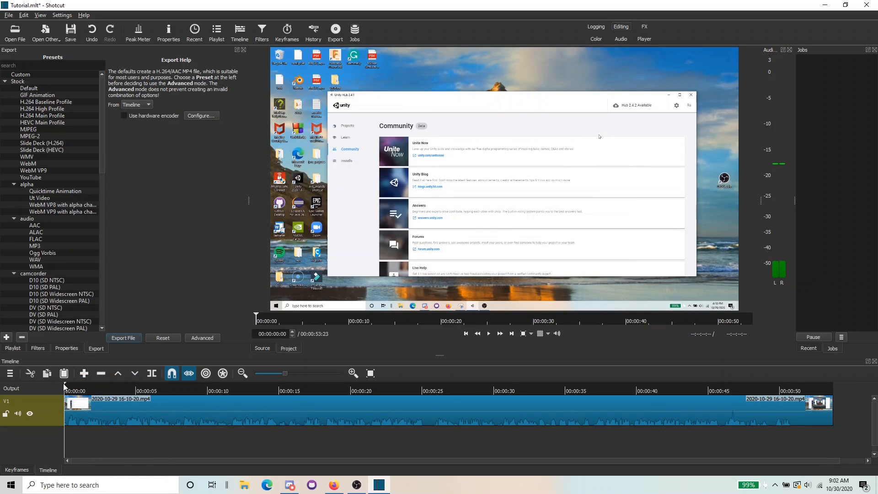
click(490, 334)
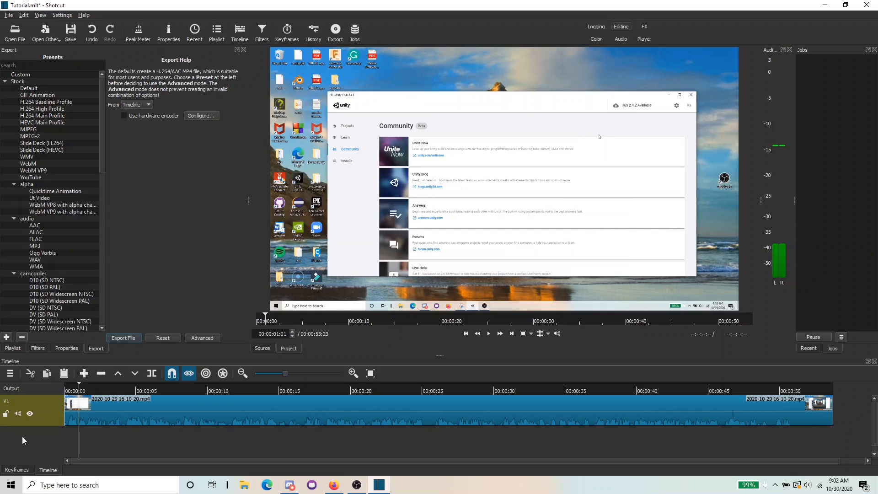
Add an audio track and place the Flash Bang Sound Effect MP3 from Downloads at its start
right_click(6, 431)
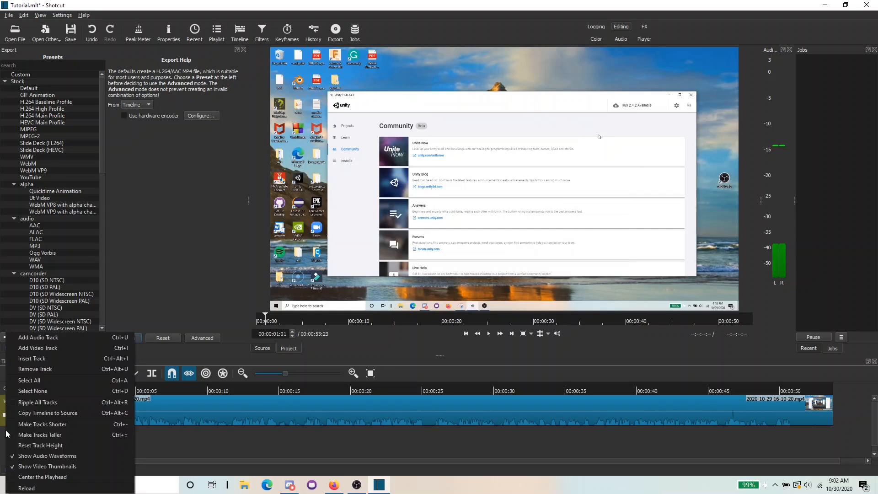
click(78, 341)
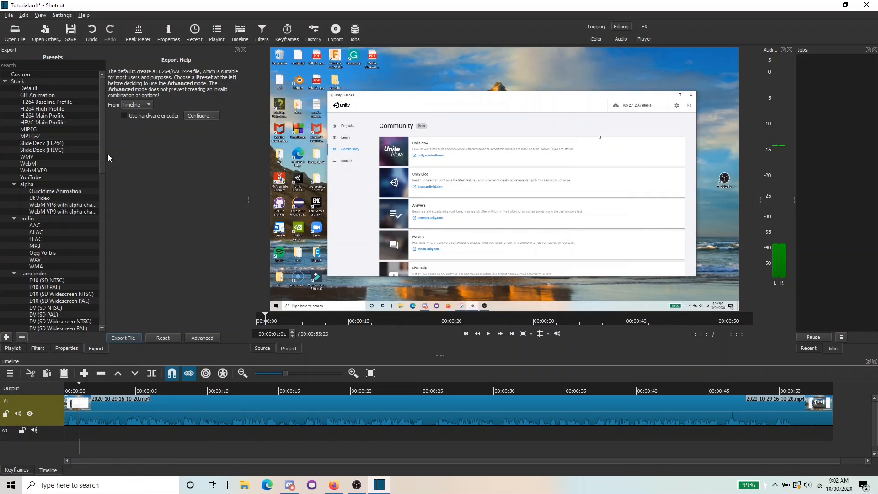
click(23, 39)
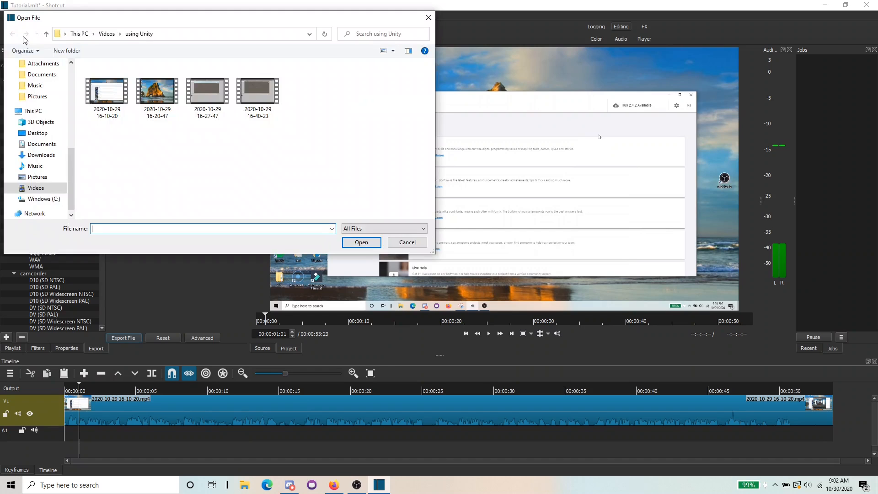
scroll(39, 182, up, 2)
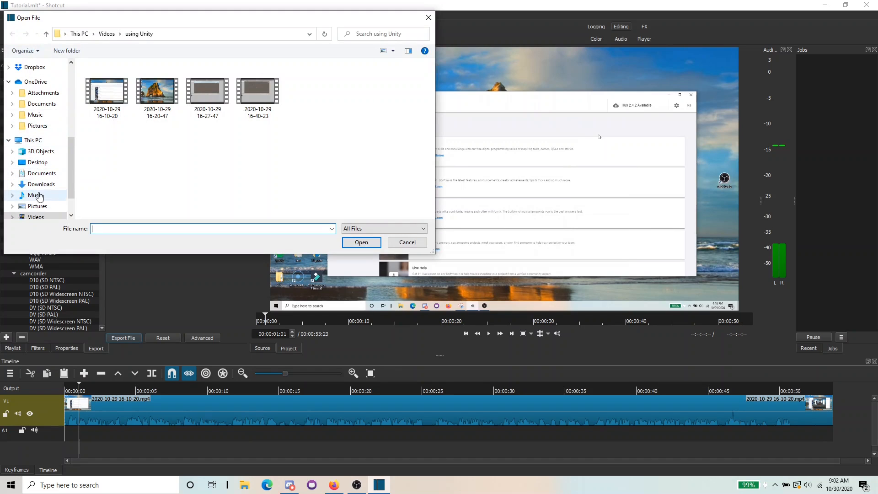
click(40, 184)
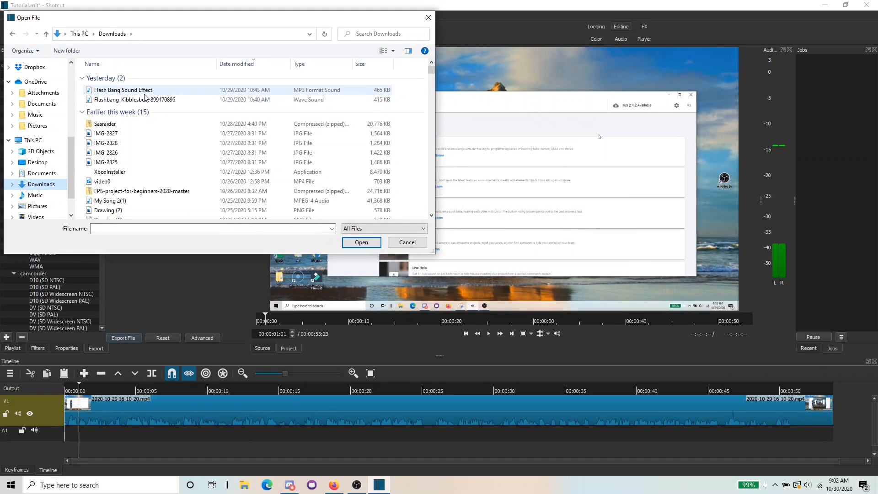
double_click(147, 91)
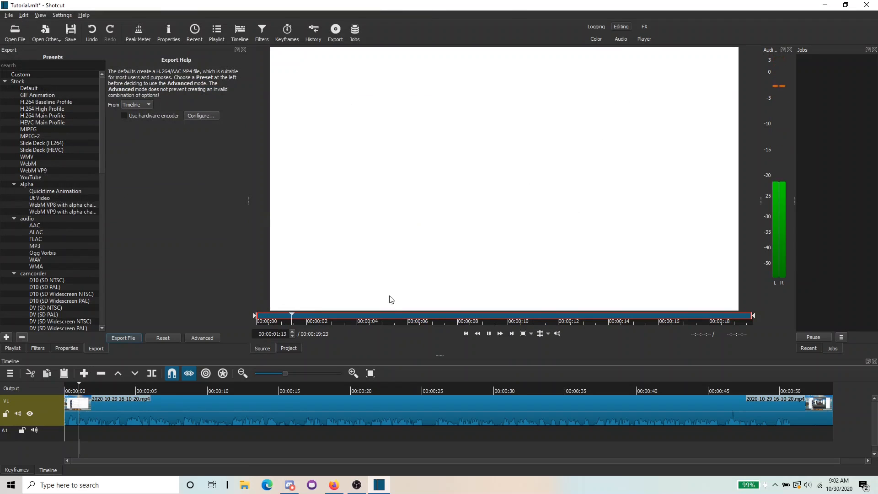
click(486, 333)
drag(344, 161, 65, 435)
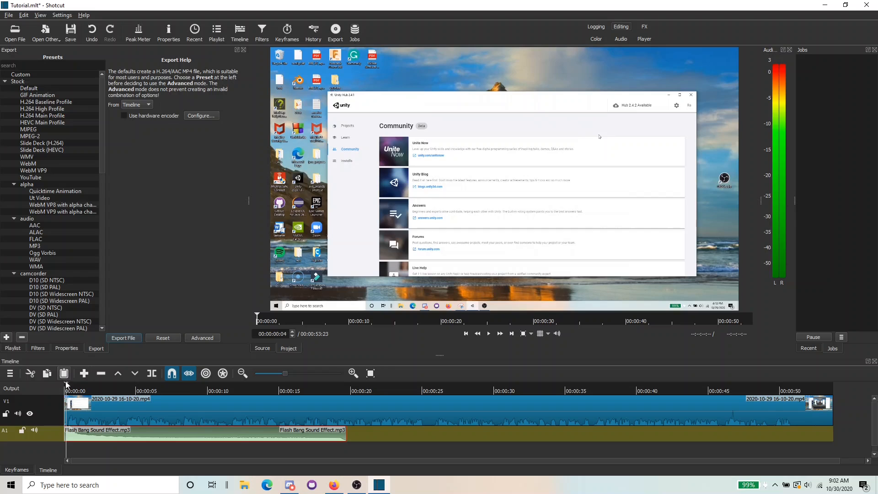
Preview the timeline's opening with the sound effect, and play the last few seconds of the video
click(489, 338)
click(490, 338)
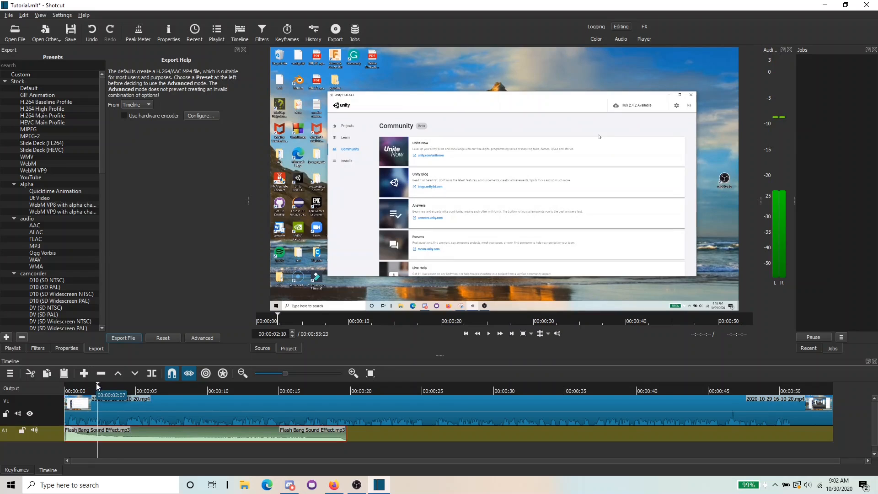
drag(97, 386, 736, 417)
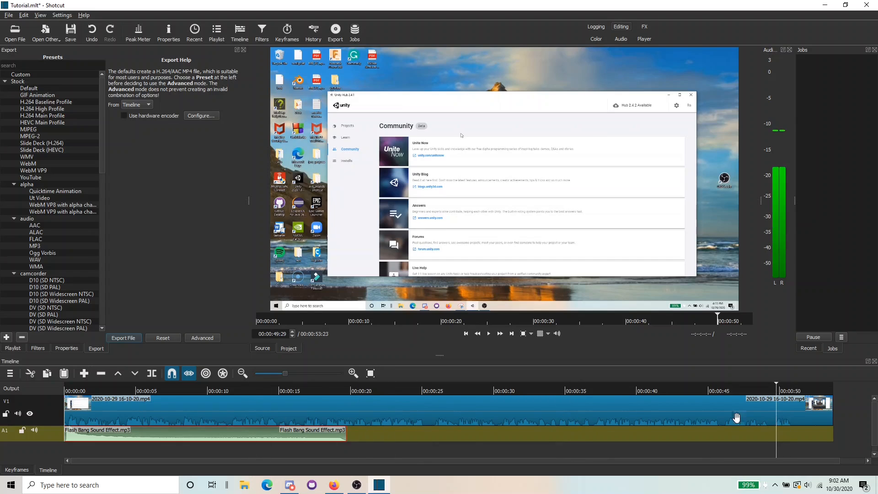
click(490, 334)
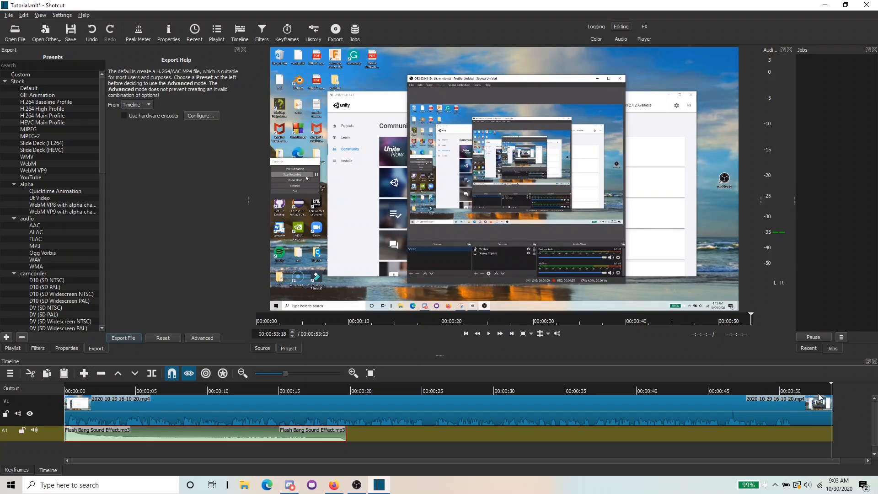
Place the playhead at 00:00:50:24, just after the last speech in the video clip's waveform
drag(811, 390, 793, 397)
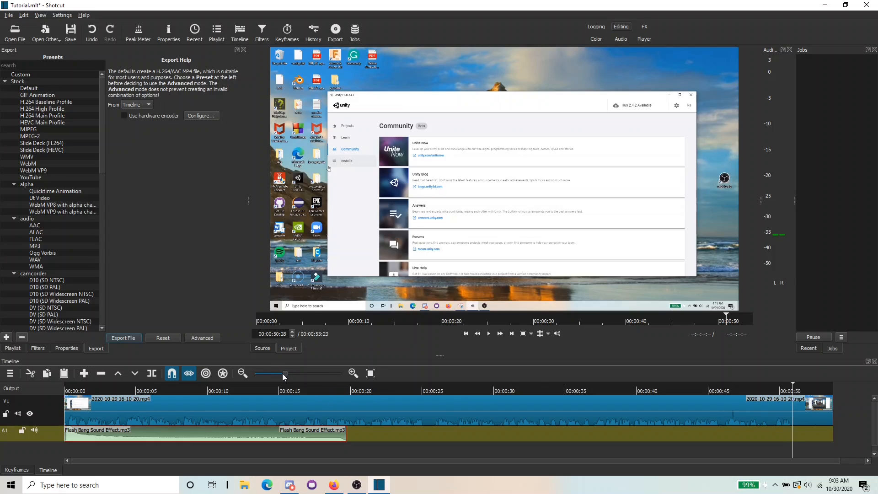
drag(285, 373, 309, 374)
scroll(483, 418, down, 10)
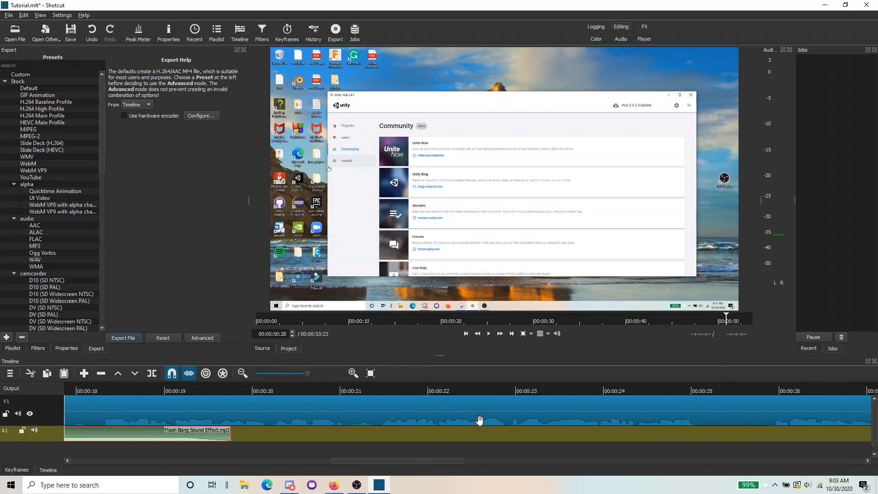
scroll(484, 412, down, 10)
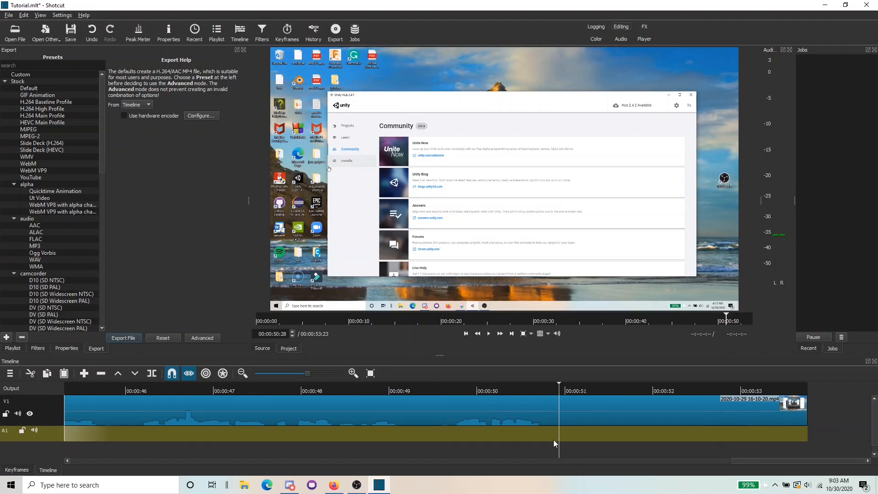
click(551, 384)
click(549, 385)
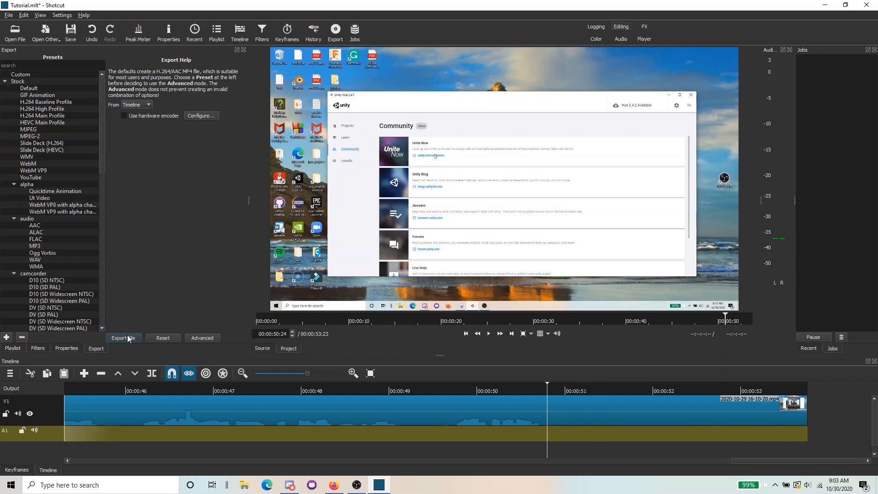
Split the video clip at the playhead and cut away the leftover piece at its end
click(152, 373)
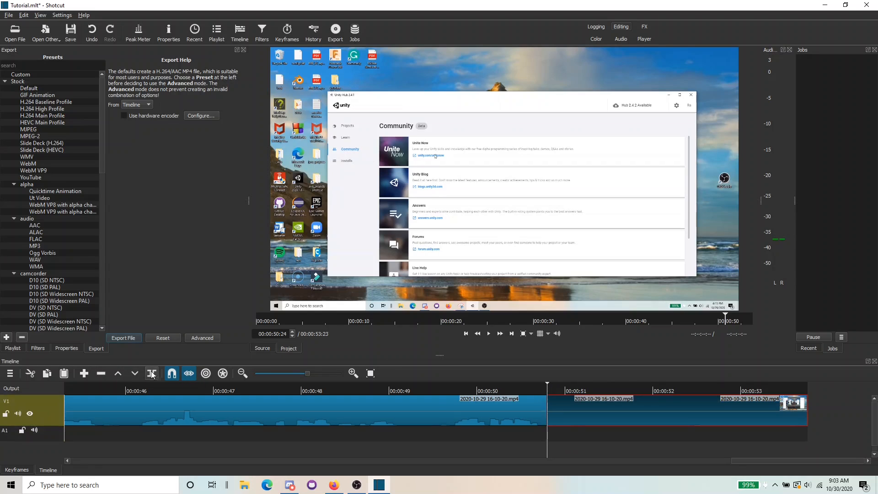
right_click(659, 412)
click(676, 392)
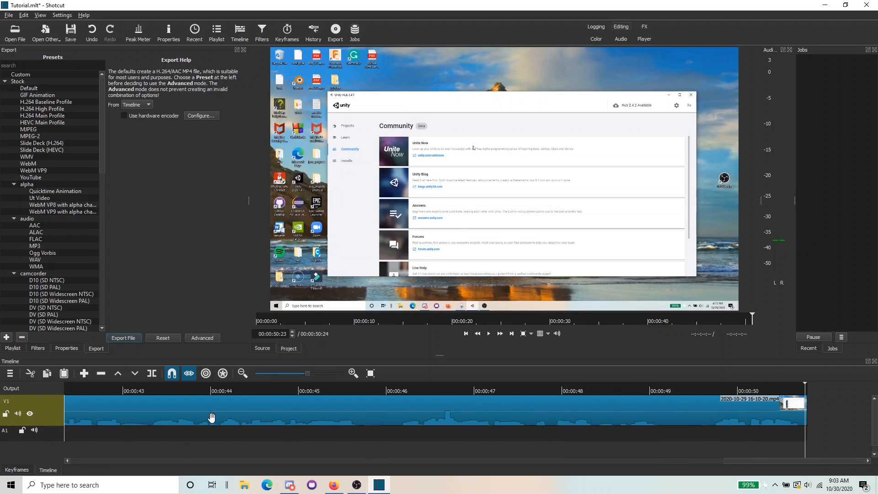
click(177, 449)
click(307, 460)
click(174, 460)
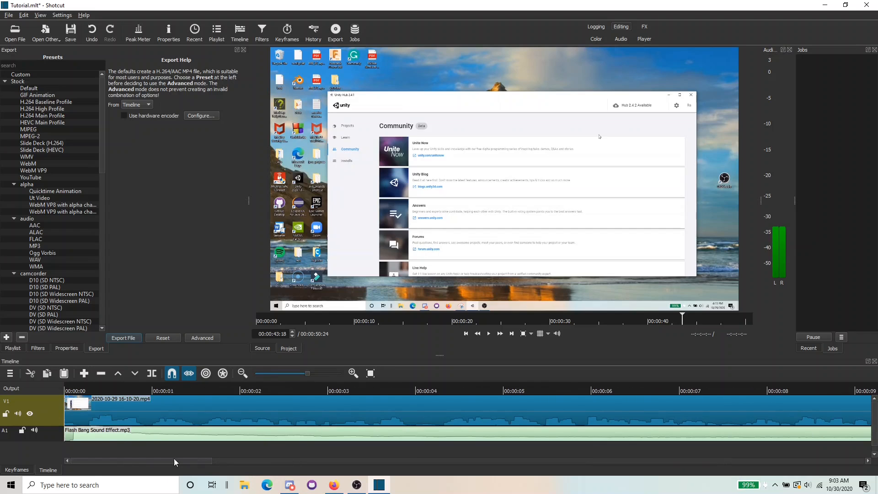
click(371, 374)
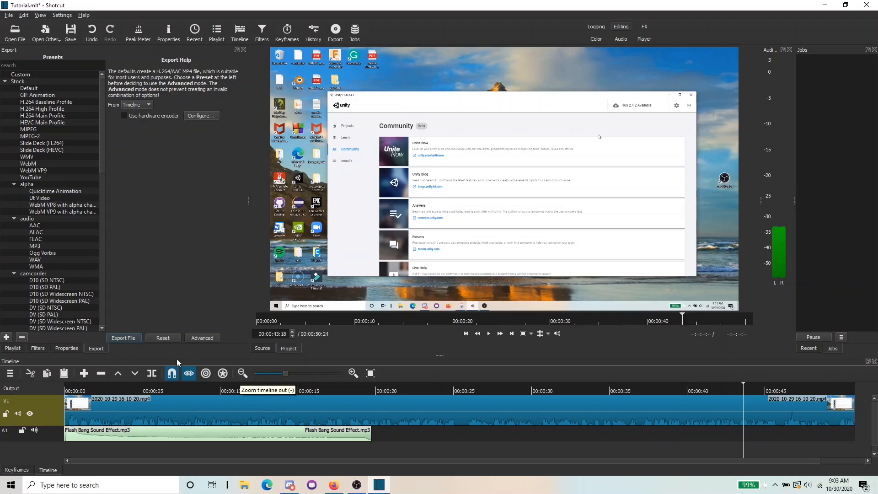
click(13, 349)
click(39, 348)
click(66, 348)
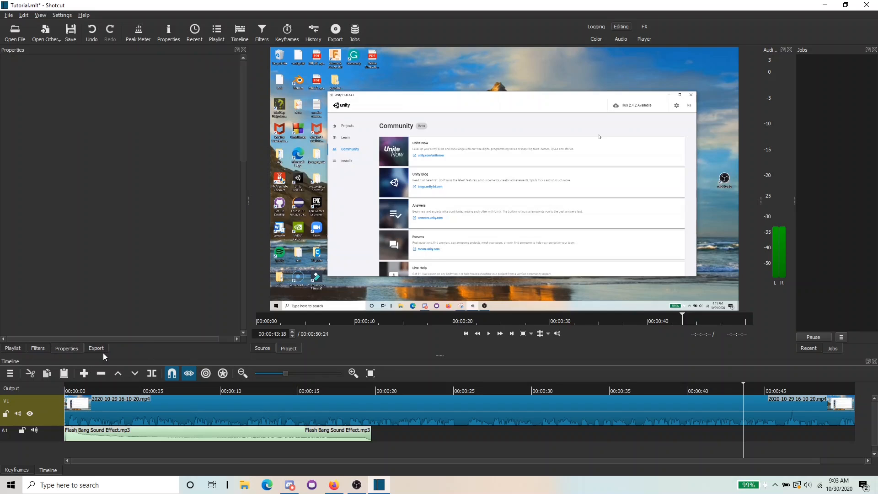
click(102, 352)
Add a Gain / Volume filter to the video clip and lower its level to about -26.4 dB
click(39, 349)
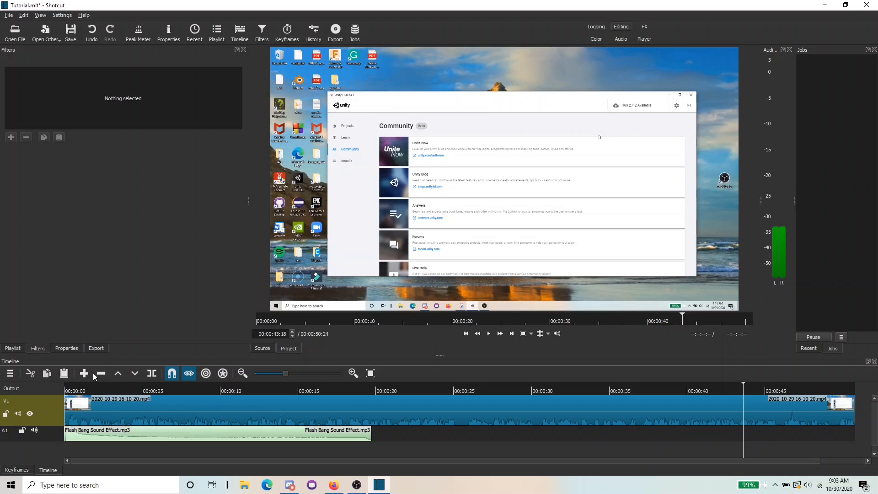
click(138, 413)
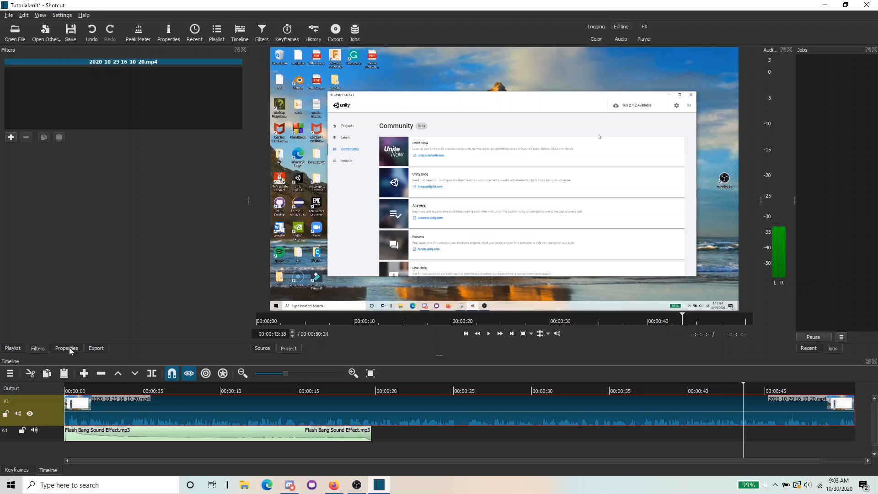
click(11, 137)
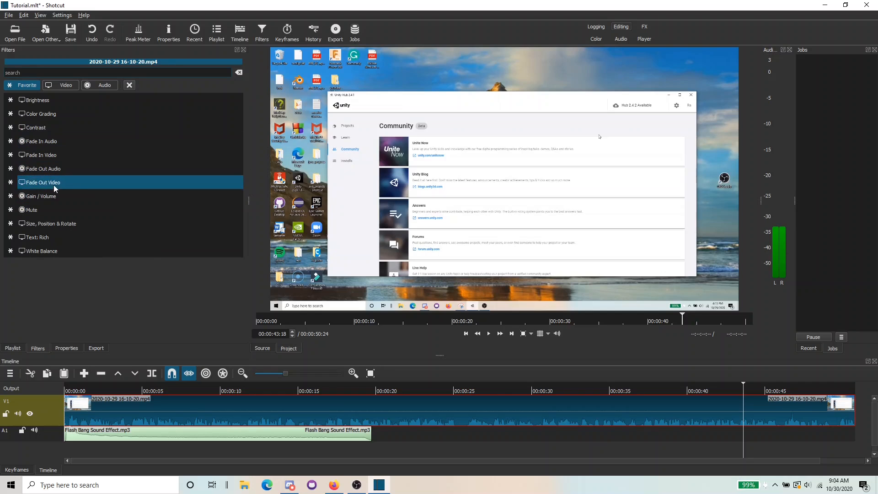
click(53, 196)
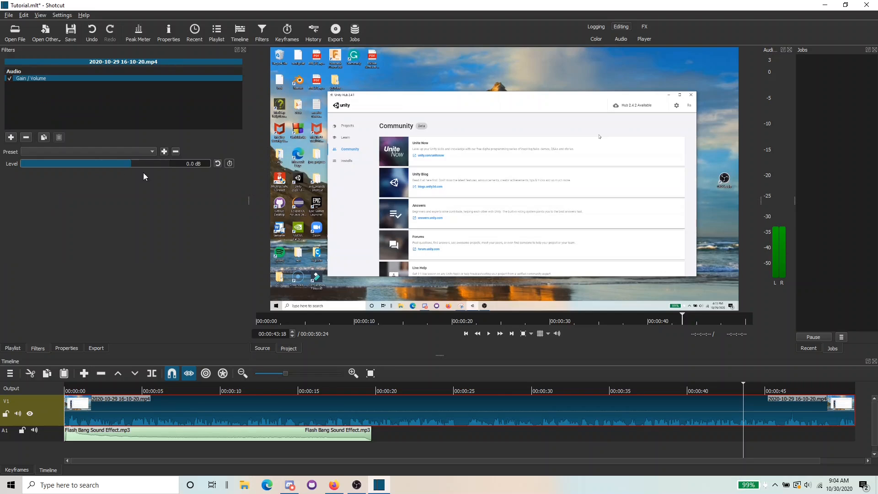
drag(126, 164, 91, 168)
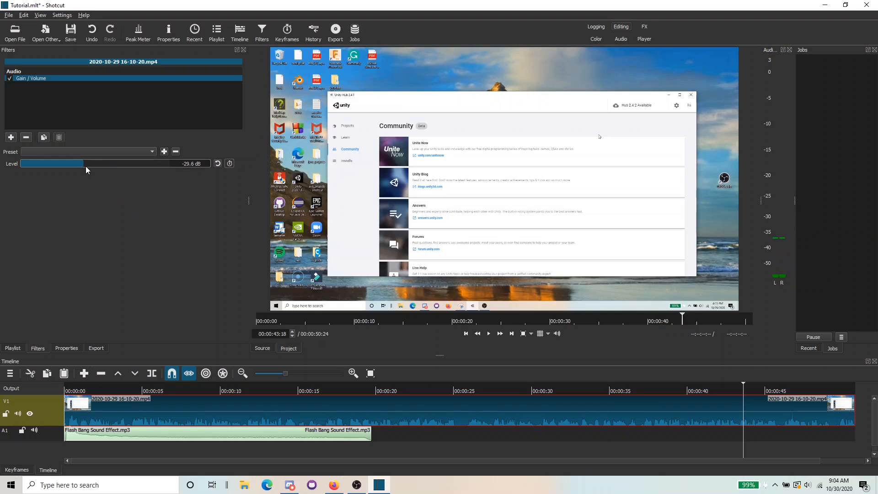
Add a Gain / Volume filter to the Flash Bang Sound Effect clip and lower its level
click(170, 437)
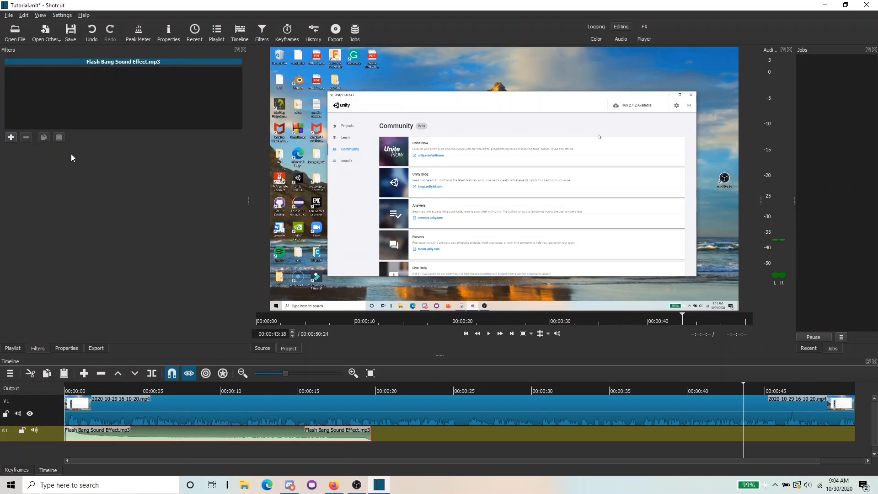
click(11, 137)
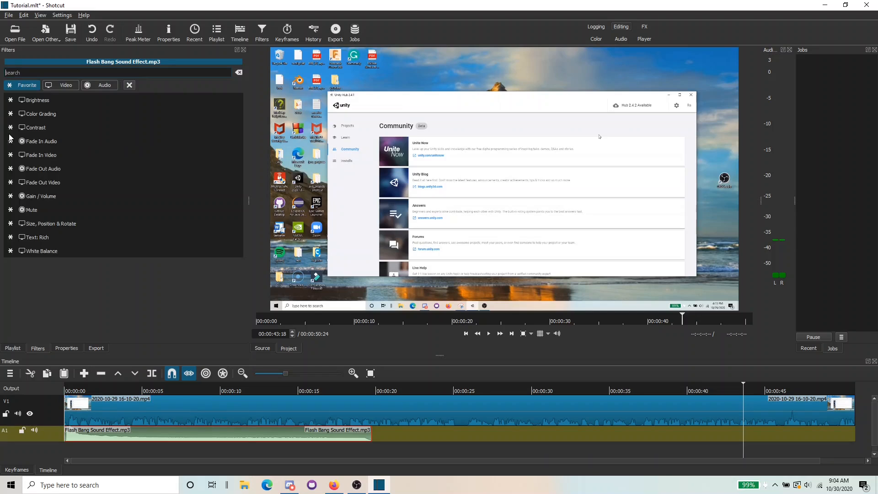
click(84, 196)
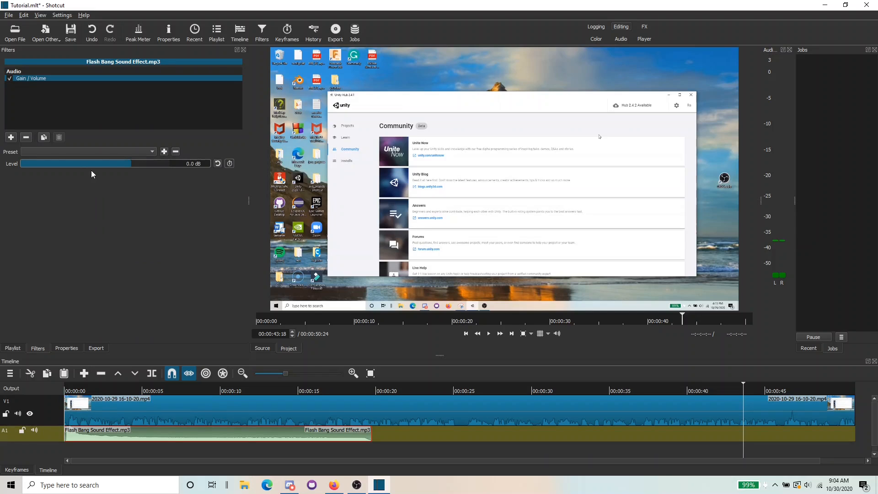
drag(67, 163, 62, 163)
Play the first few seconds of the timeline to hear the adjusted volumes of both clips
click(100, 407)
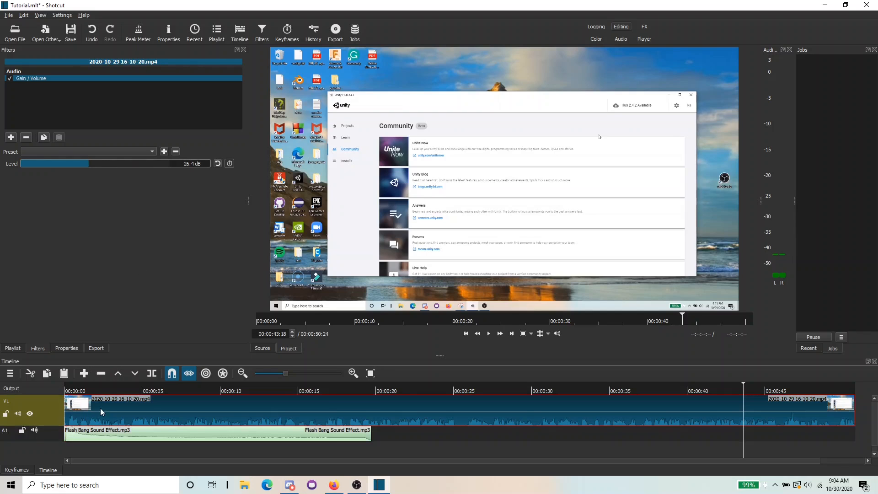
drag(84, 388, 67, 389)
click(488, 334)
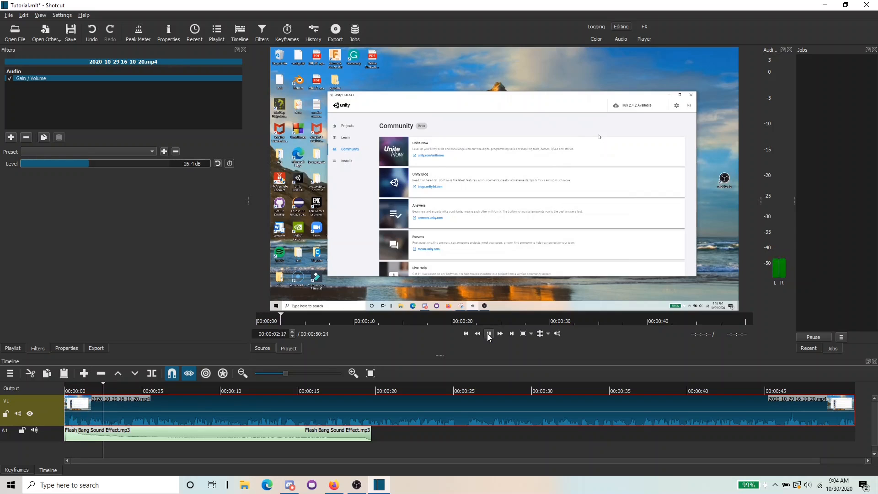
click(488, 334)
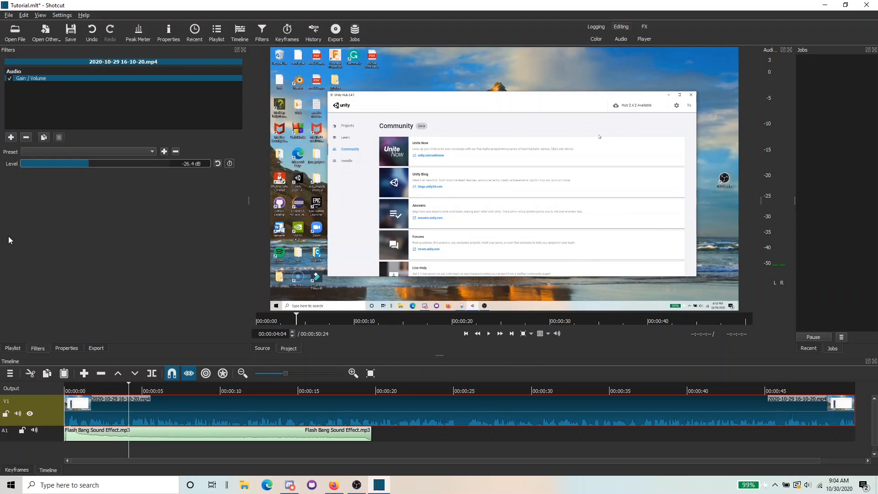
Choose the Default stock preset for exporting the timeline
click(96, 348)
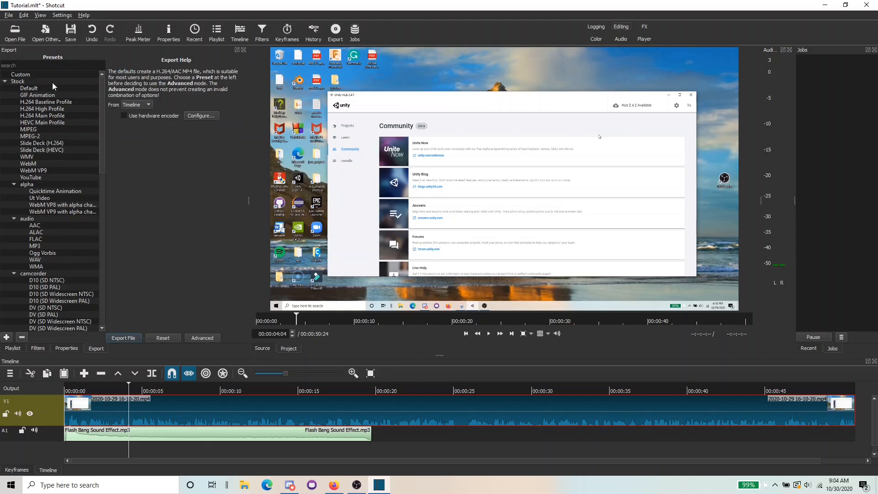
scroll(72, 112, down, 15)
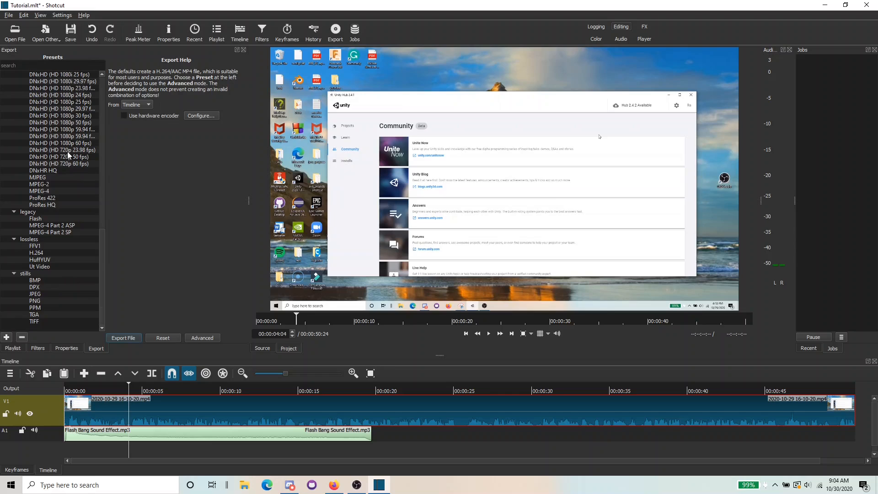
scroll(67, 156, up, 15)
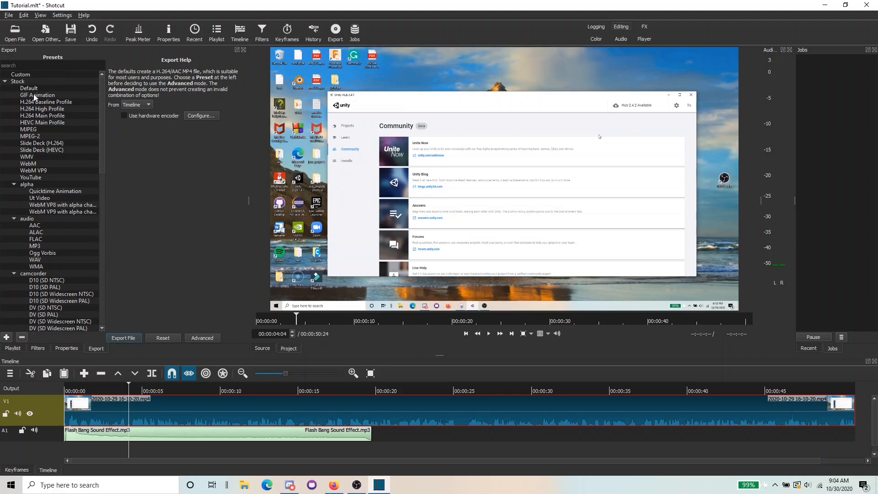
click(33, 89)
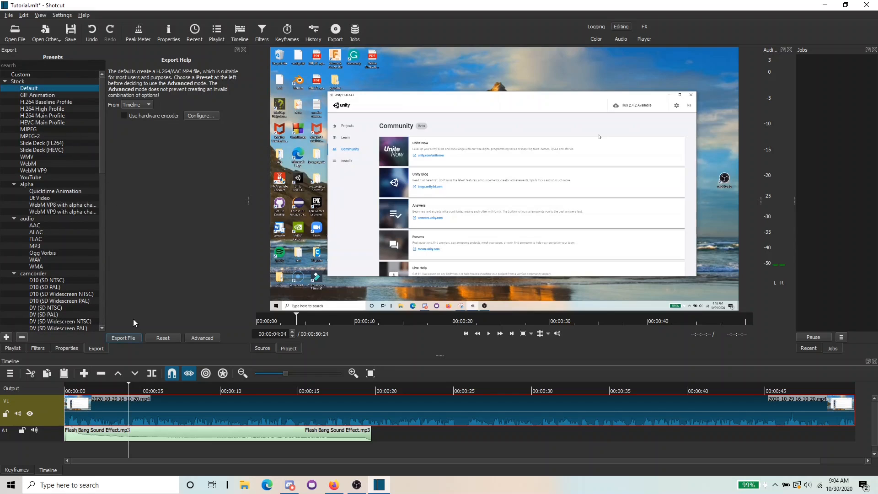
click(117, 338)
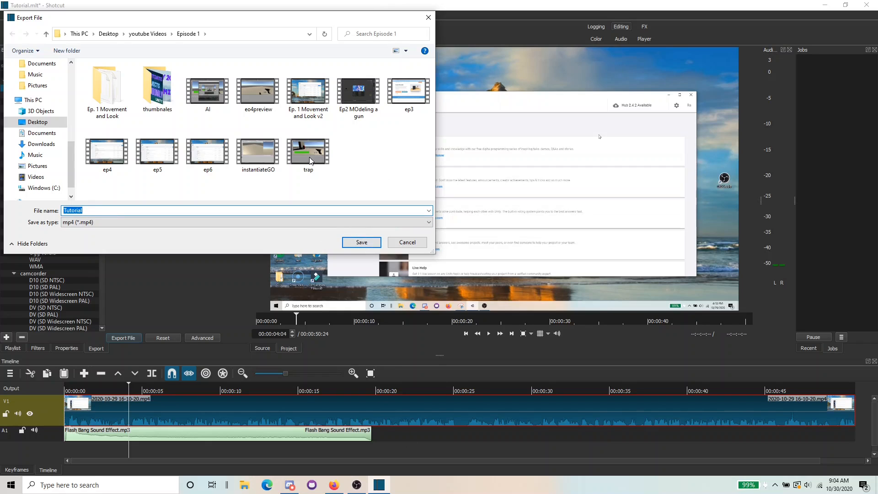
key(Escape)
Split the video clip at 00:00:19:23, where the sound effect ends, and cut the part after it
scroll(349, 417, right, 2)
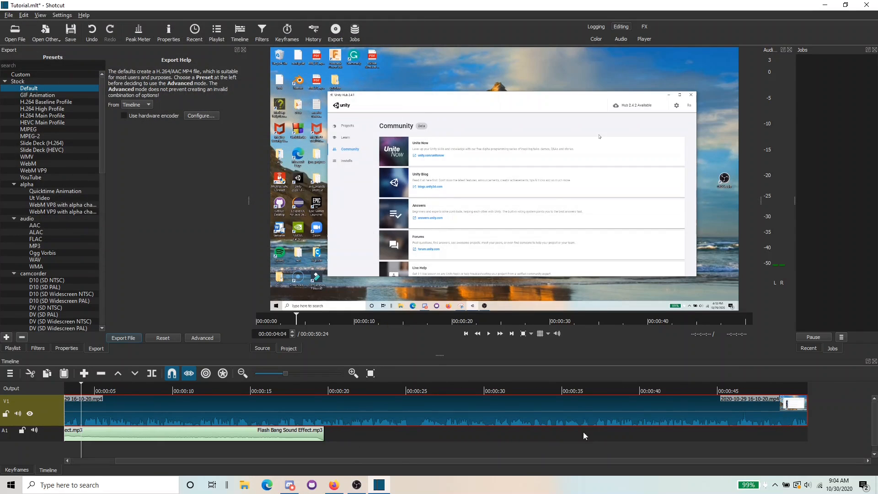
click(834, 401)
click(324, 387)
click(153, 373)
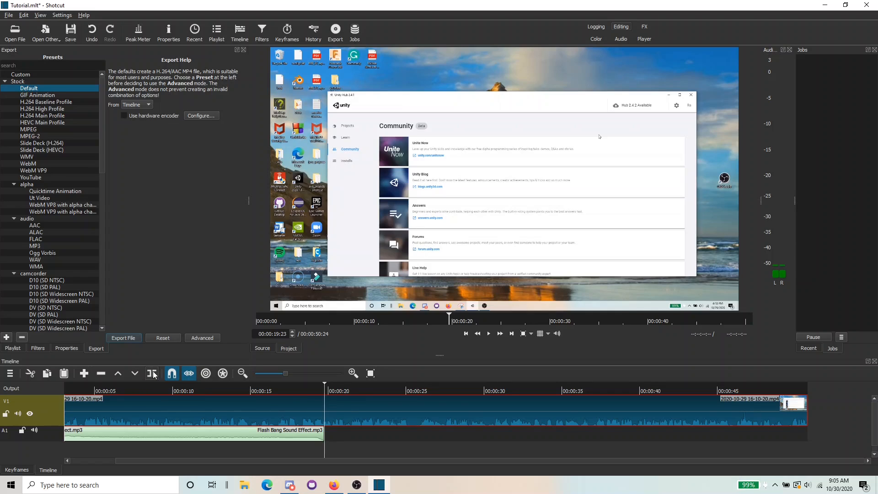
right_click(440, 411)
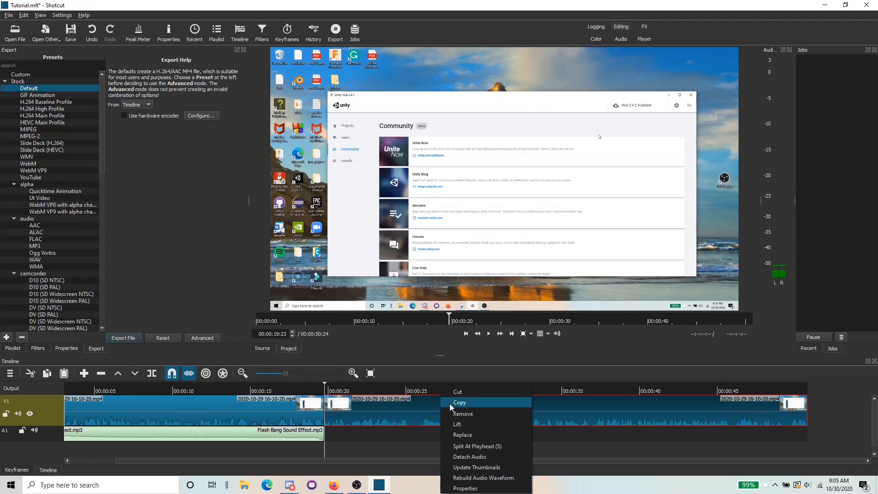
click(455, 392)
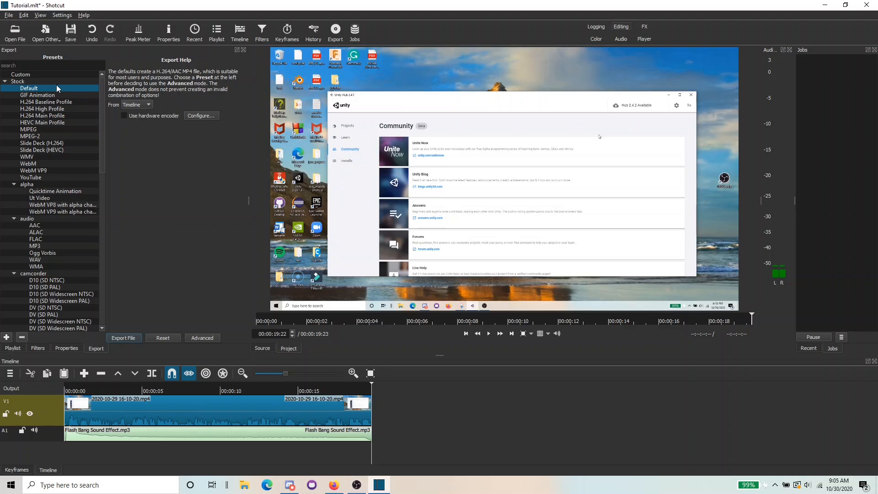
Export the timeline as an MP4 named Tutorial into the Episode 1 folder
click(126, 338)
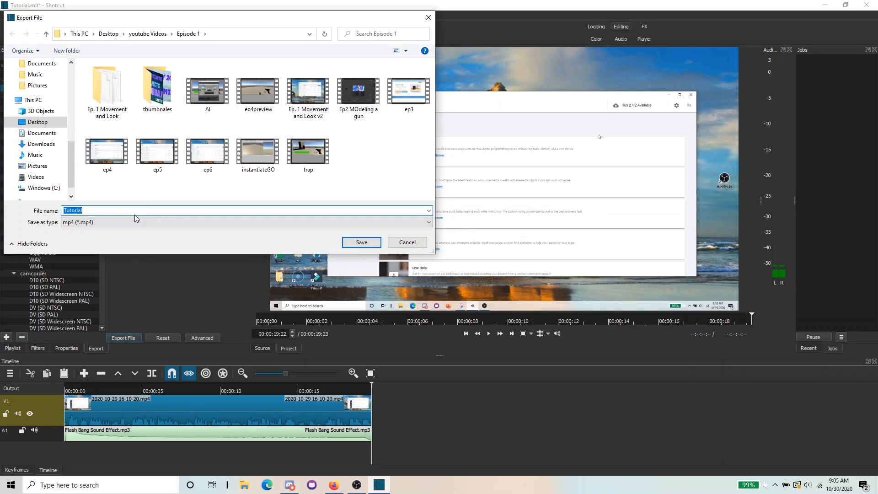
text(Tutu)
click(356, 238)
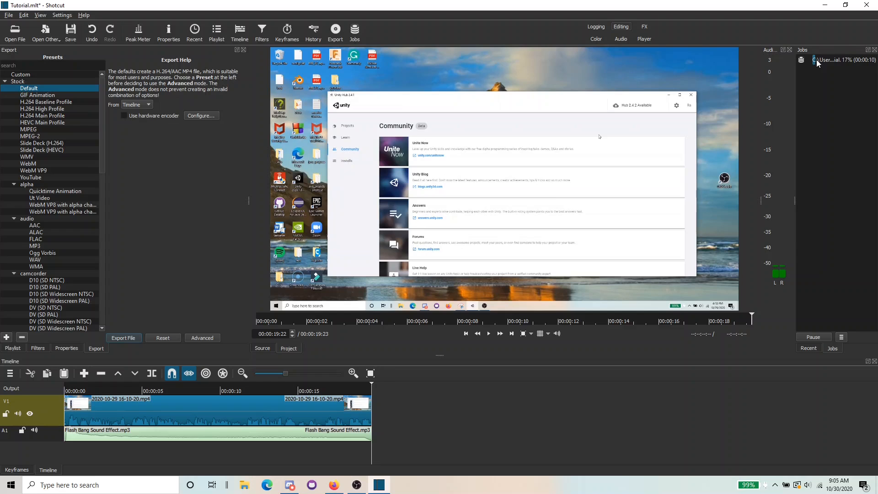
Switch to File Explorer and look through the Videos folder and its Ep. 1 Movement and Look subfolder
click(244, 488)
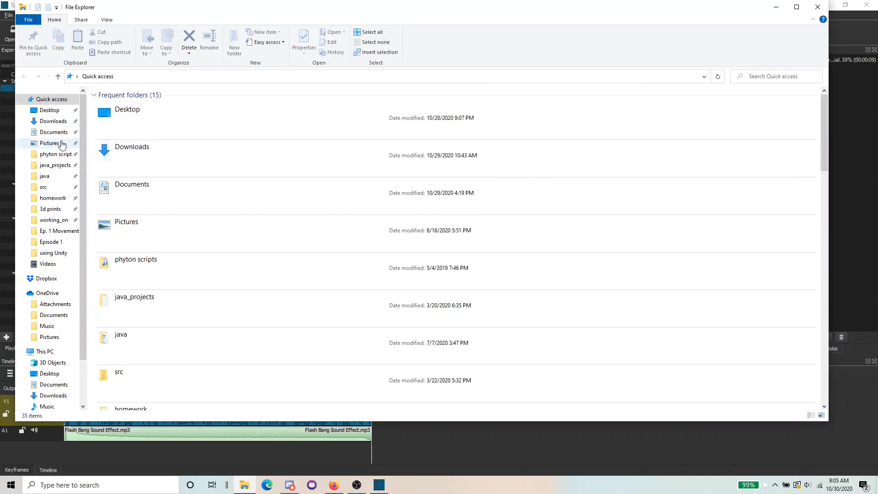
click(52, 263)
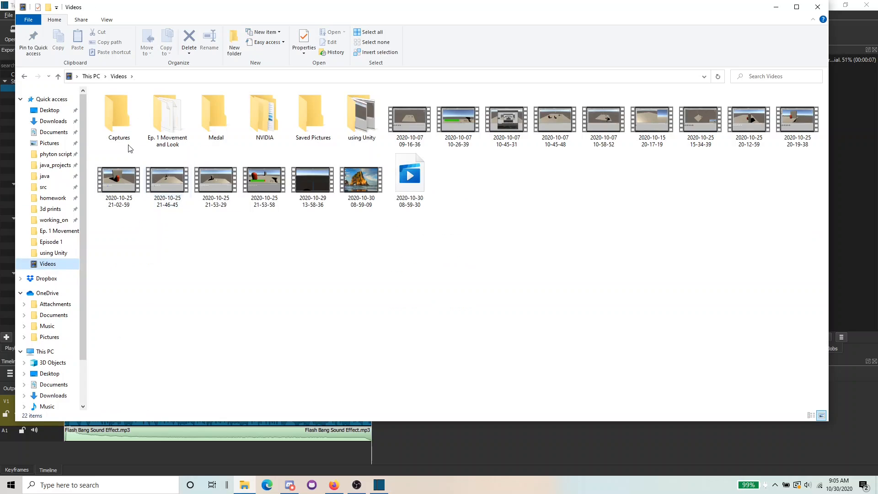
double_click(165, 115)
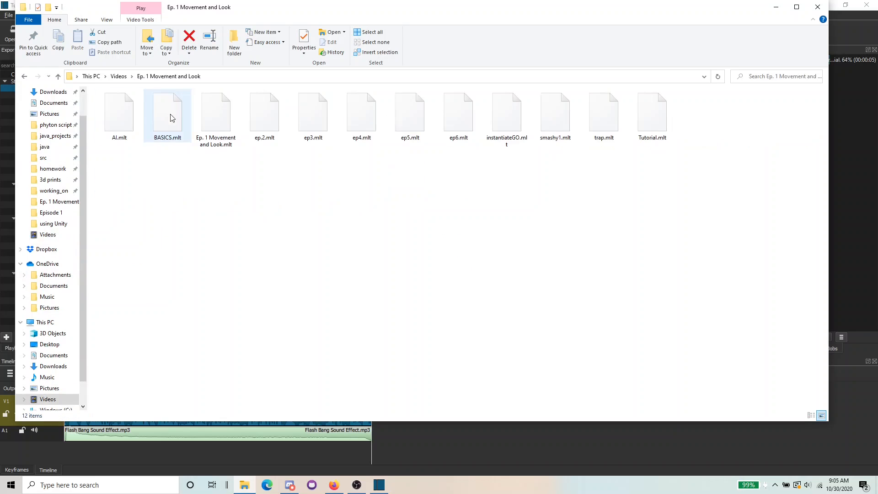
click(119, 76)
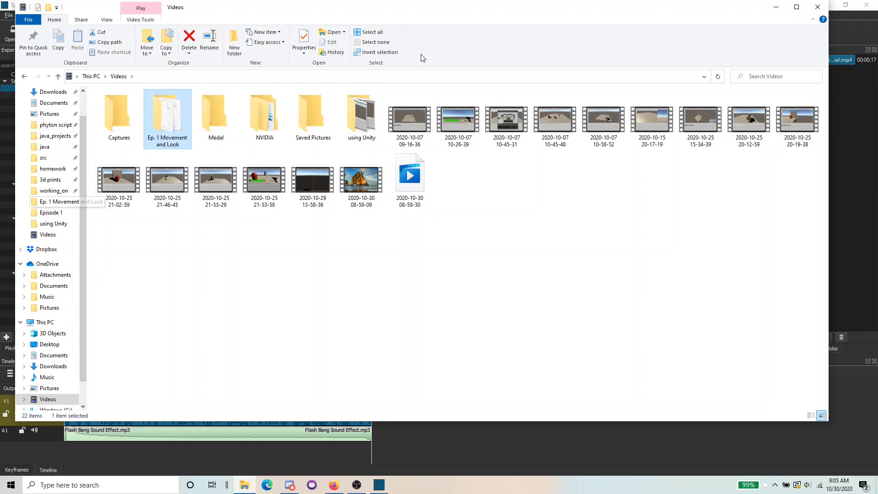
click(818, 6)
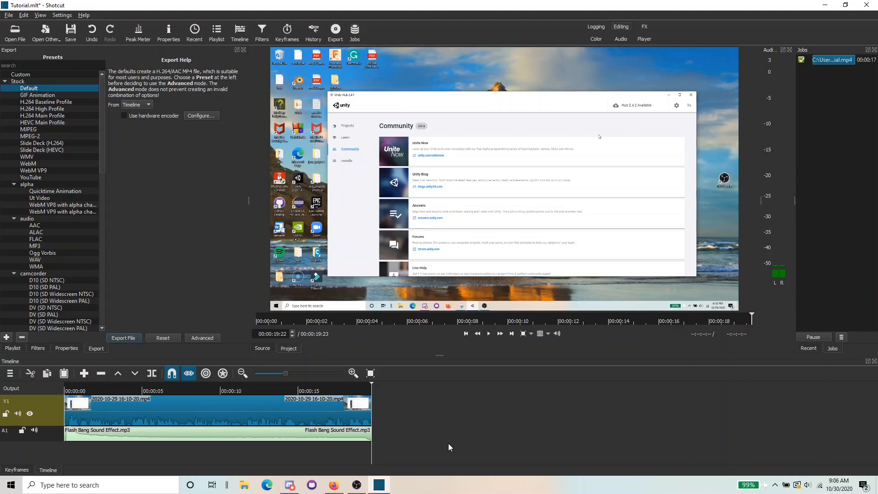
Move the playhead back to 00:00:18:06 and save the project
drag(368, 388, 347, 388)
click(70, 32)
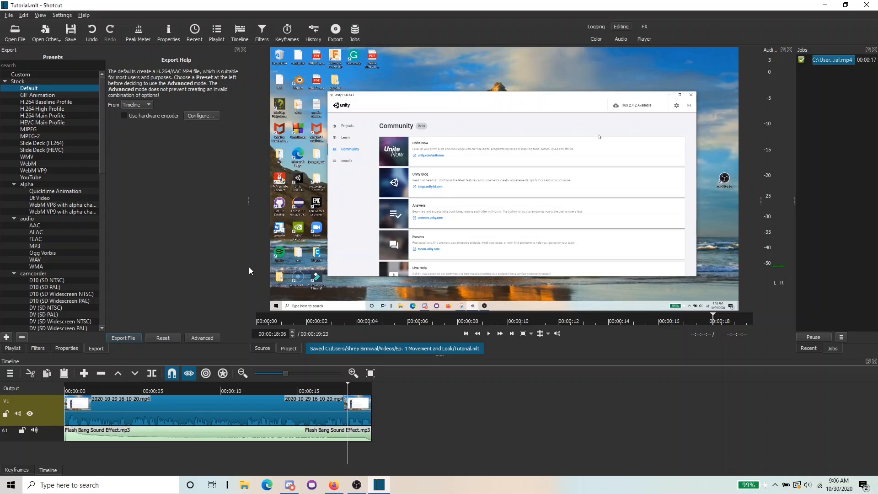